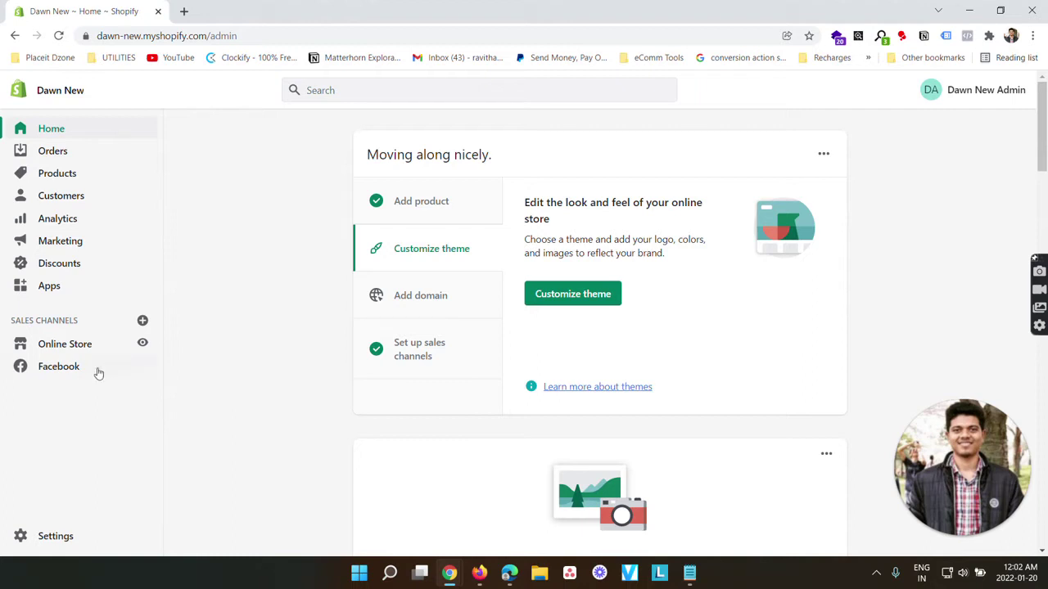
# Open the Facebook sales channel page, then bring up the Facebook Pixel code saved in Notepad
pyautogui.click(54, 378)
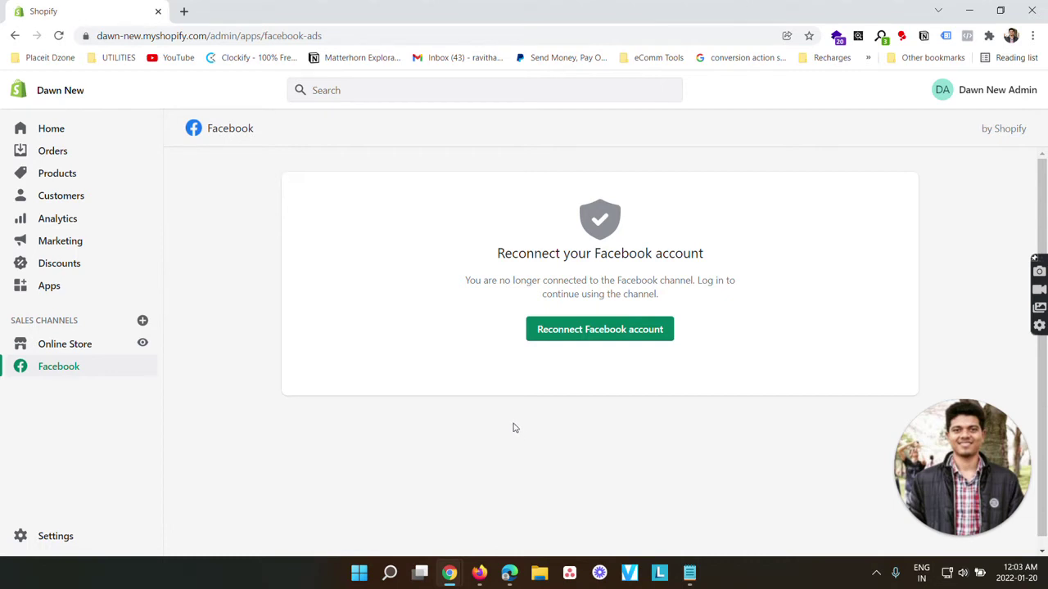
pyautogui.click(690, 574)
pyautogui.click(178, 276)
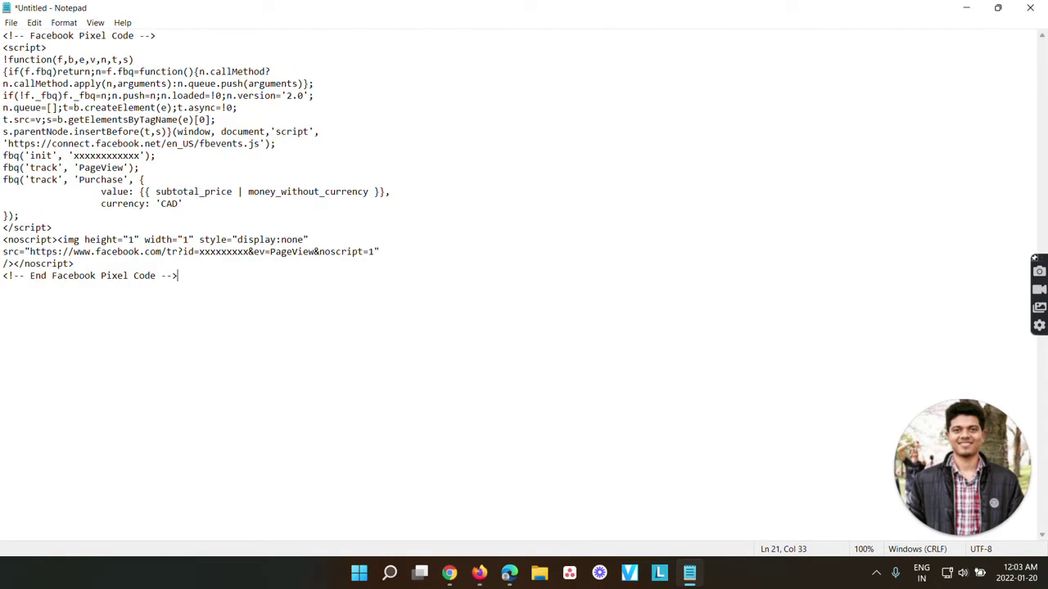
pyautogui.moveTo(74, 155); pyautogui.dragTo(145, 155)
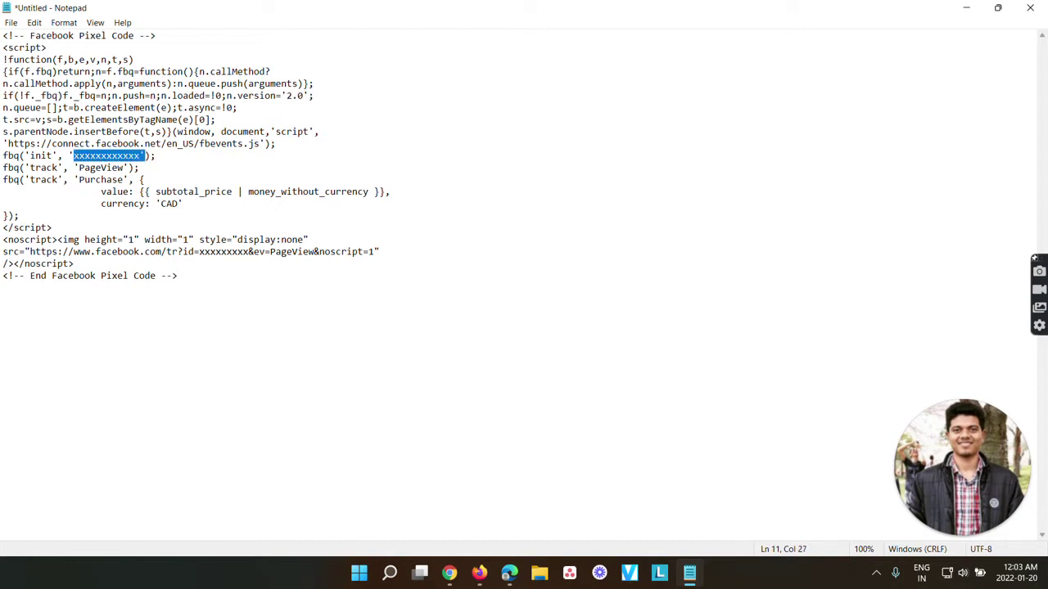
pyautogui.moveTo(199, 251); pyautogui.dragTo(249, 252)
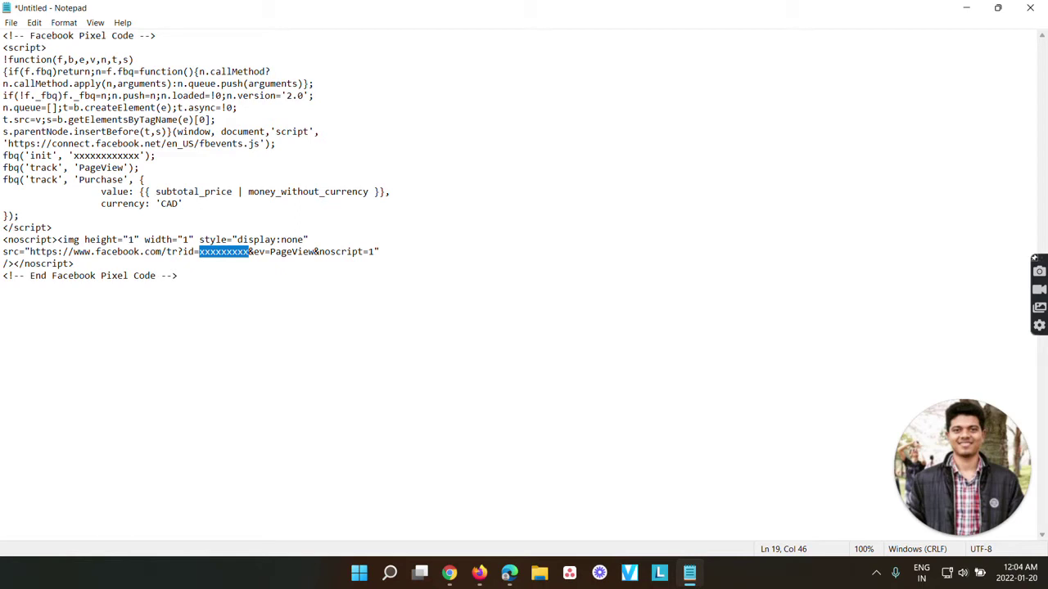
pyautogui.moveTo(182, 203); pyautogui.dragTo(2, 180)
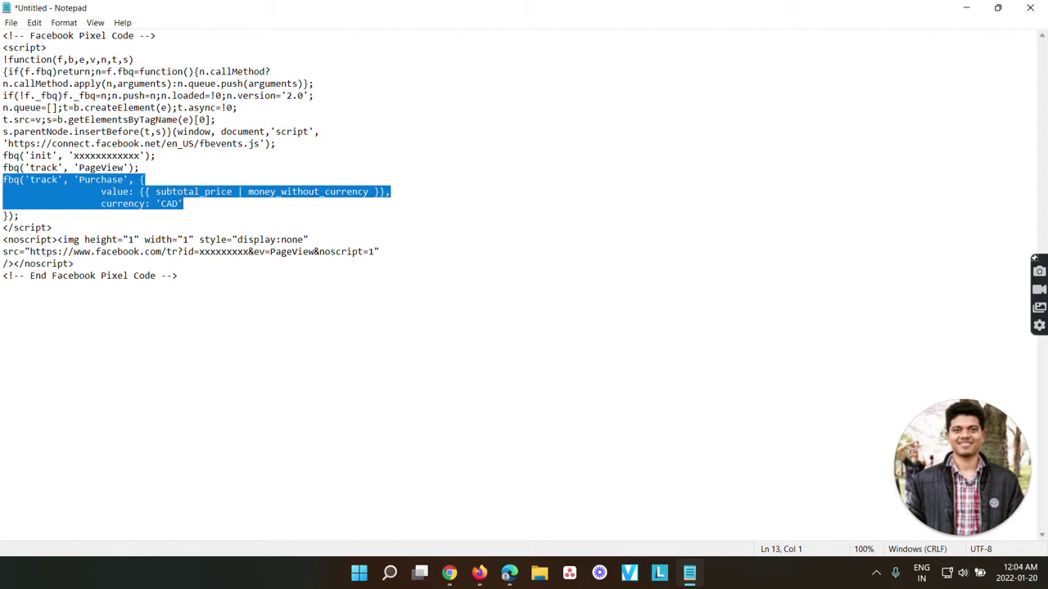
pyautogui.click(140, 167)
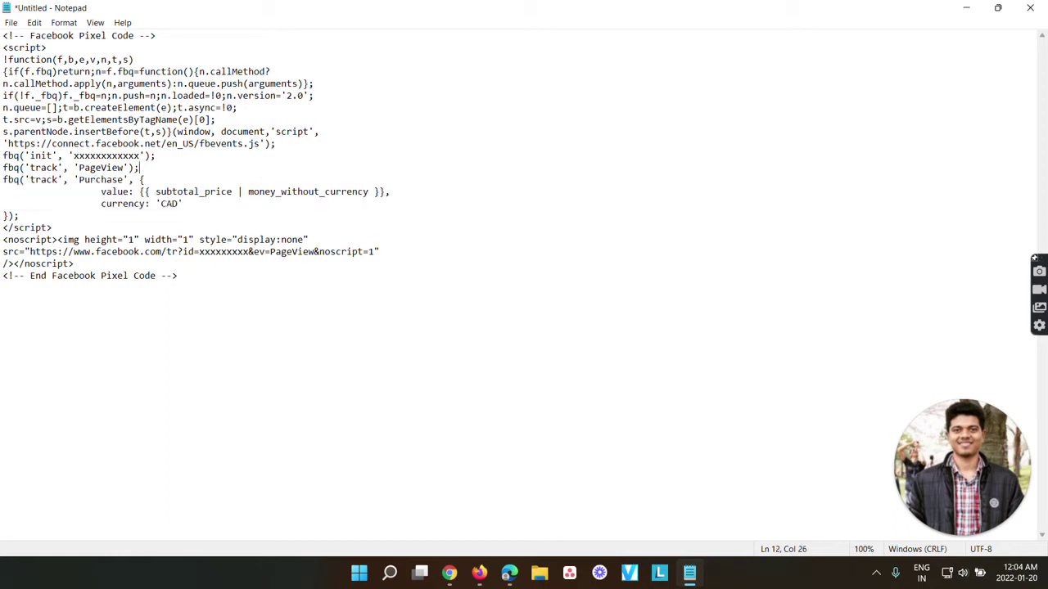
pyautogui.moveTo(140, 167); pyautogui.dragTo(8, 167)
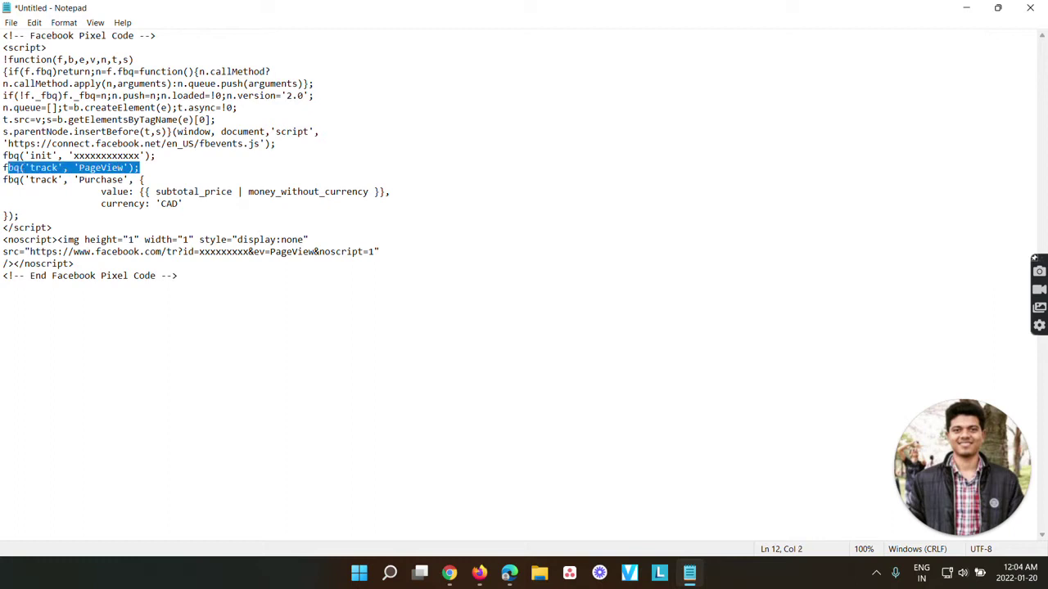
pyautogui.click(78, 179)
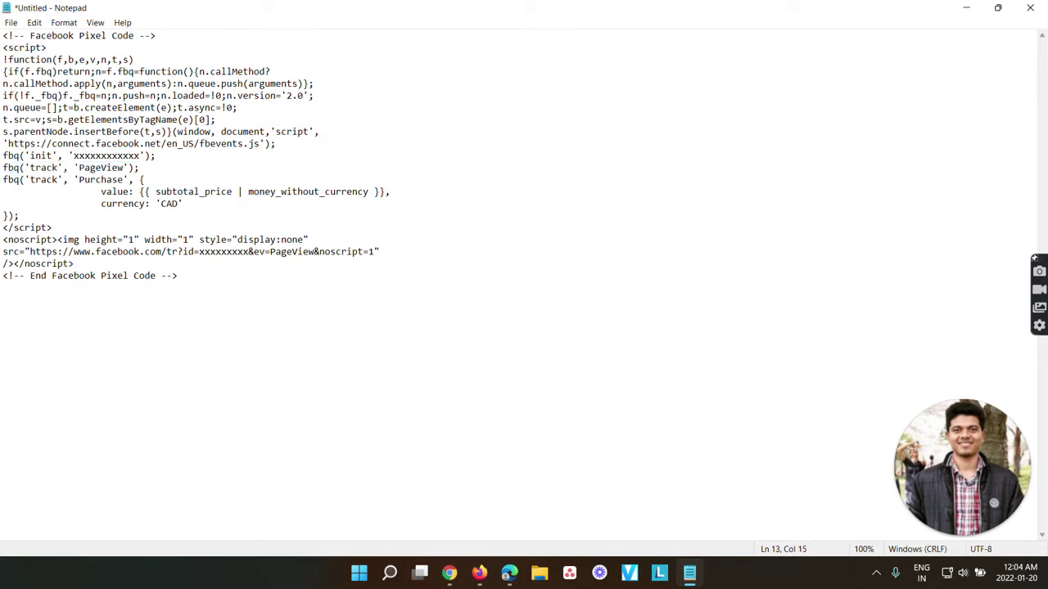
pyautogui.click(184, 204)
pyautogui.hotkey('shift', 'Left')
pyautogui.press('Right')
pyautogui.hotkey('shift', 'Up')
pyautogui.hotkey('shift', 'Up')
pyautogui.hotkey('shift', 'Home')
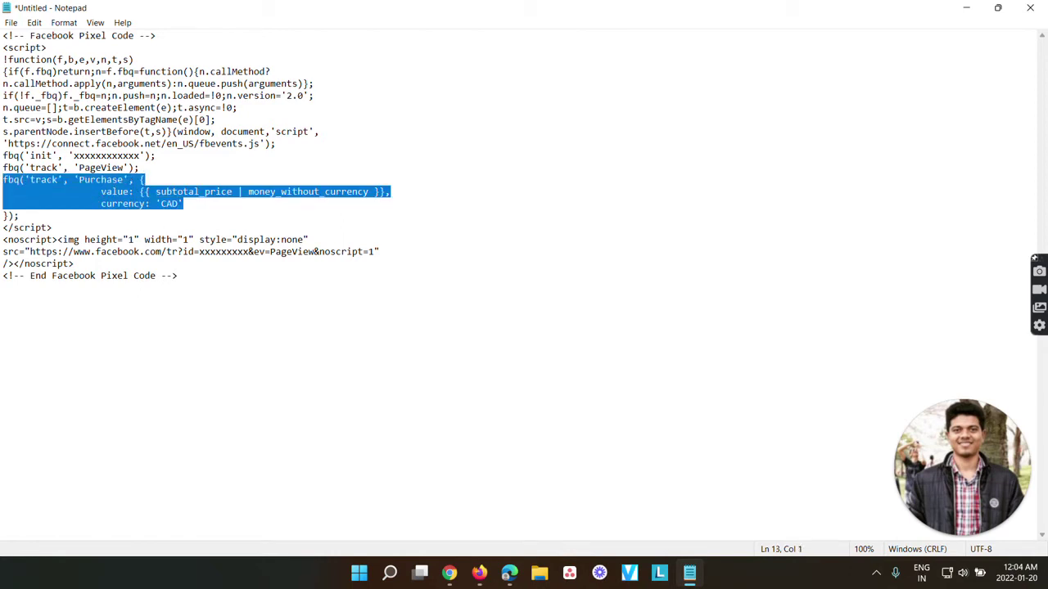
pyautogui.hotkey('ctrl', 'a')
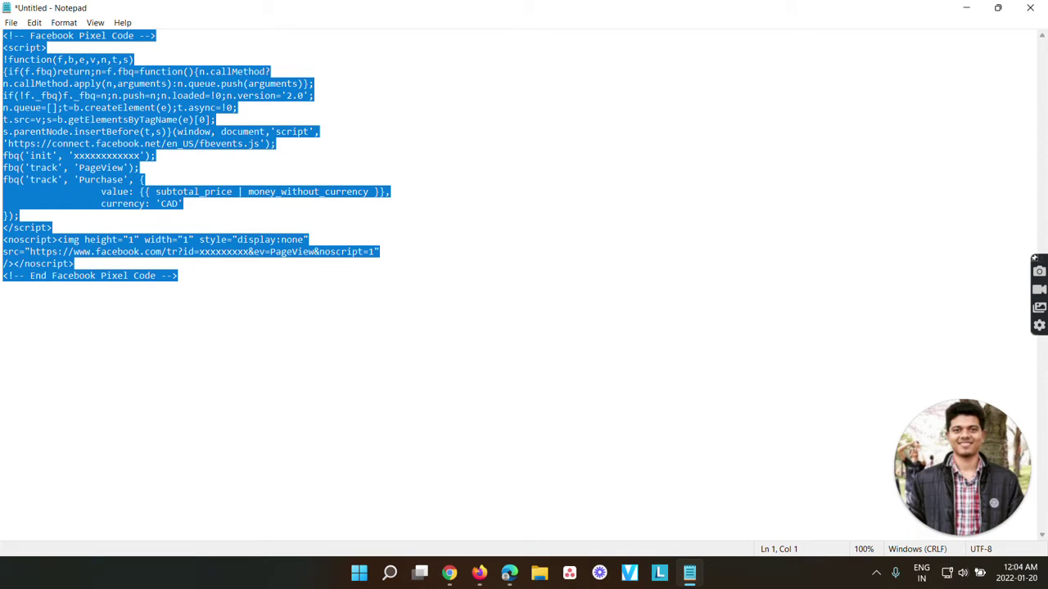
pyautogui.moveTo(488, 579)
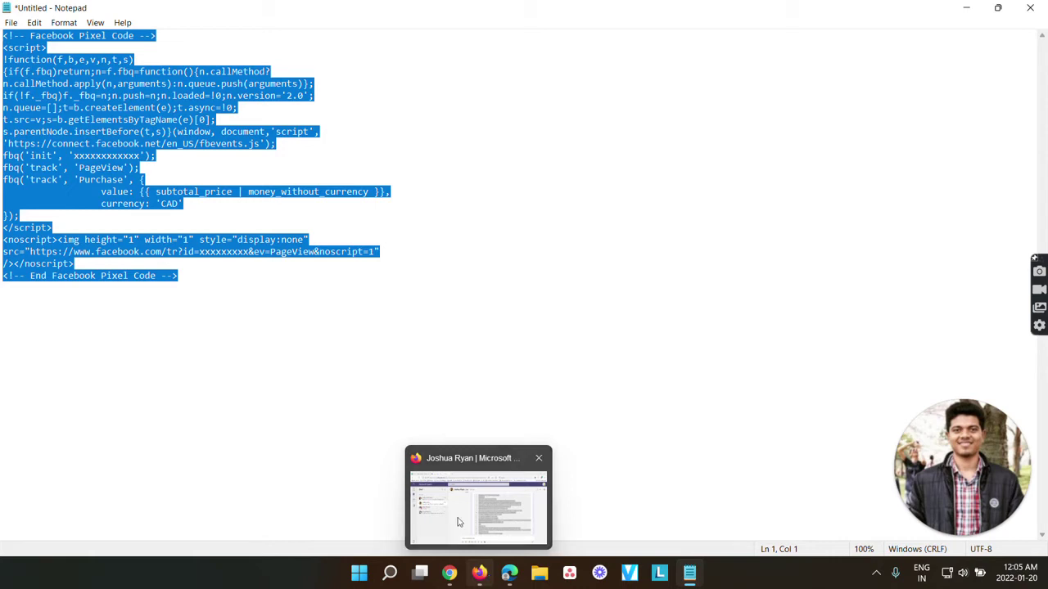
pyautogui.click(185, 203)
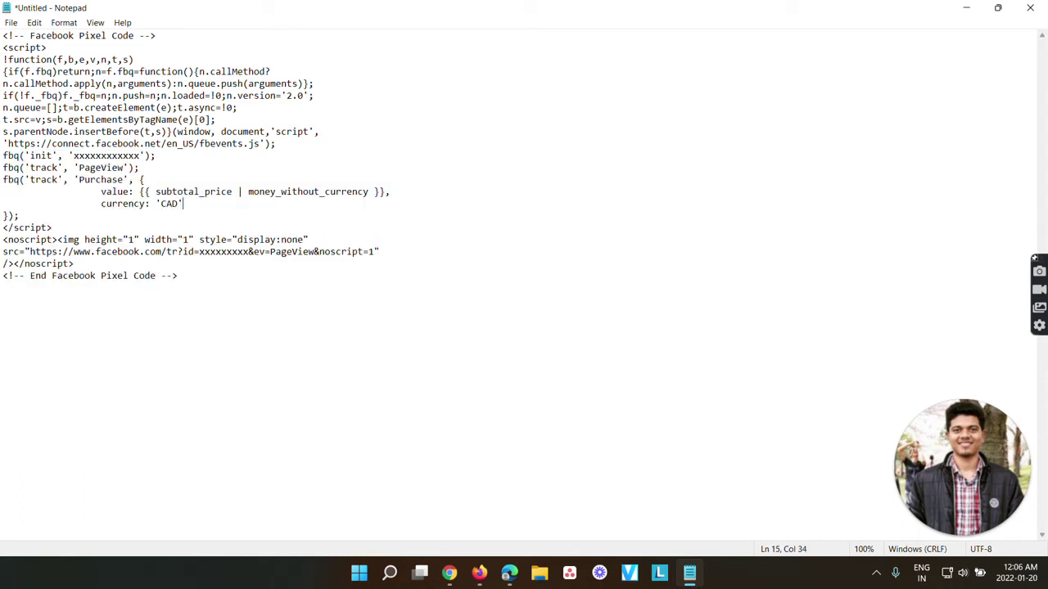
pyautogui.hotkey('shift', 'Left')
pyautogui.hotkey('shift', 'Left')
pyautogui.hotkey('shift', 'Left')
pyautogui.hotkey('shift', 'Left')
pyautogui.hotkey('shift', 'Left')
pyautogui.hotkey('shift', 'Left')
pyautogui.hotkey('shift', 'Left')
pyautogui.hotkey('shift', 'Left')
pyautogui.hotkey('shift', 'Left')
pyautogui.hotkey('shift', 'Left')
pyautogui.hotkey('shift', 'Up')
pyautogui.hotkey('shift', 'Up')
pyautogui.hotkey('shift', 'Home')
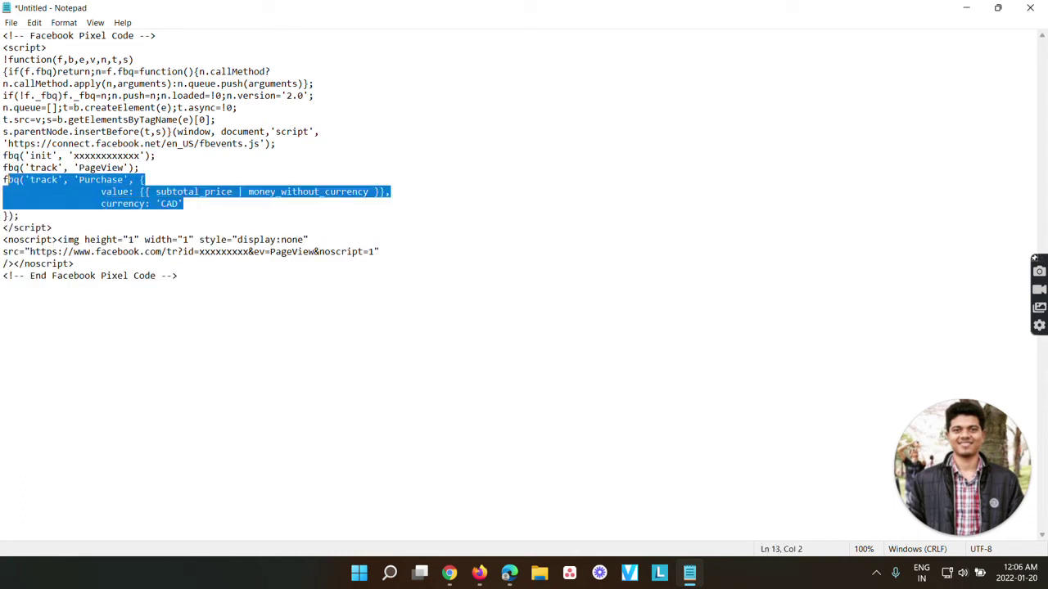
pyautogui.press('BackSpace')
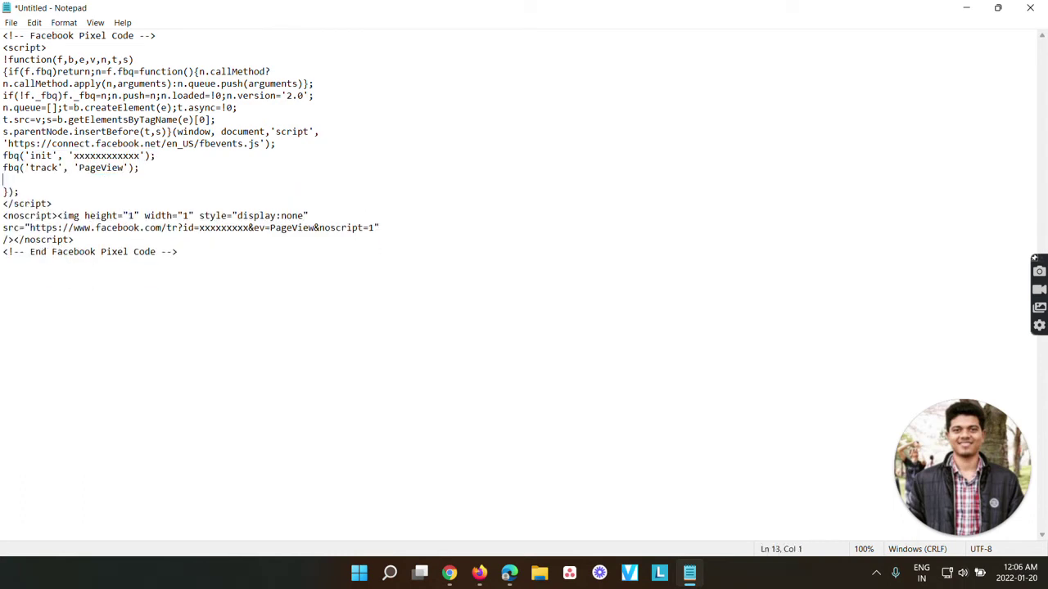
pyautogui.hotkey('ctrl', 'End')
pyautogui.hotkey('ctrl', 'a')
pyautogui.hotkey('ctrl', 'c')
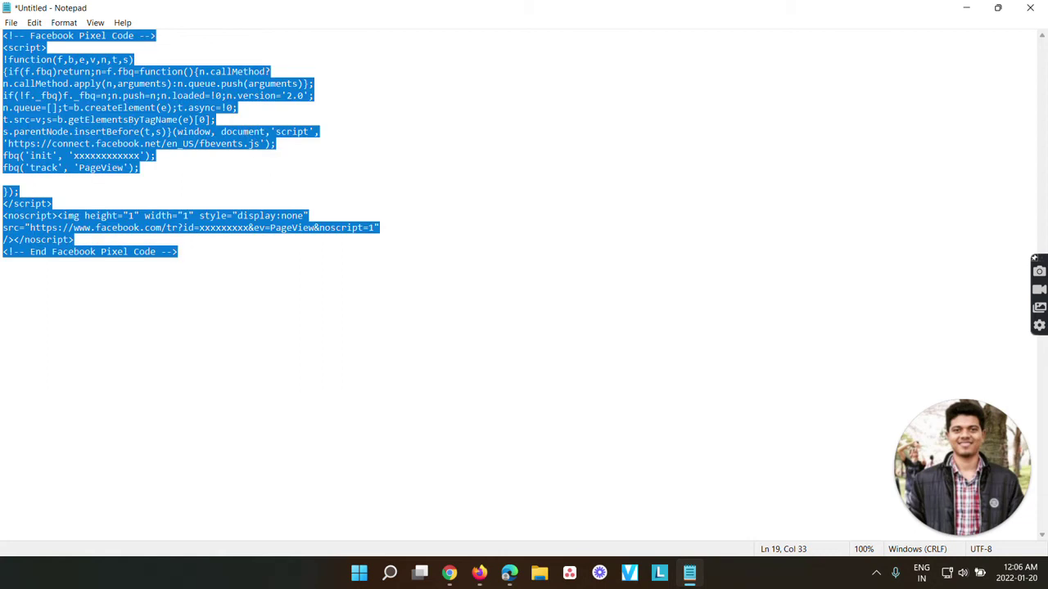
pyautogui.click(3, 179)
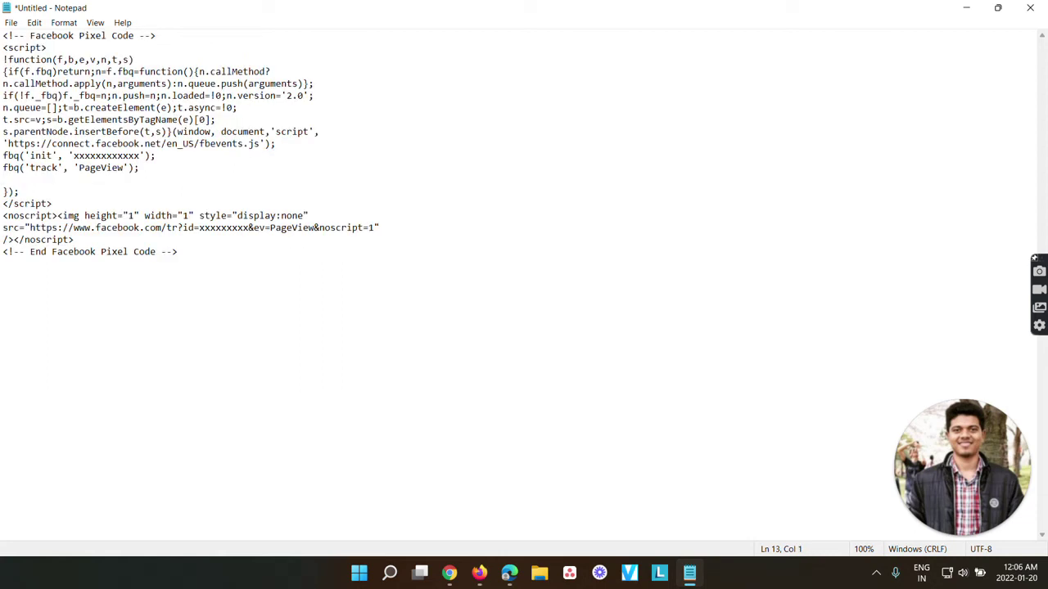
pyautogui.hotkey('ctrl', 'z')
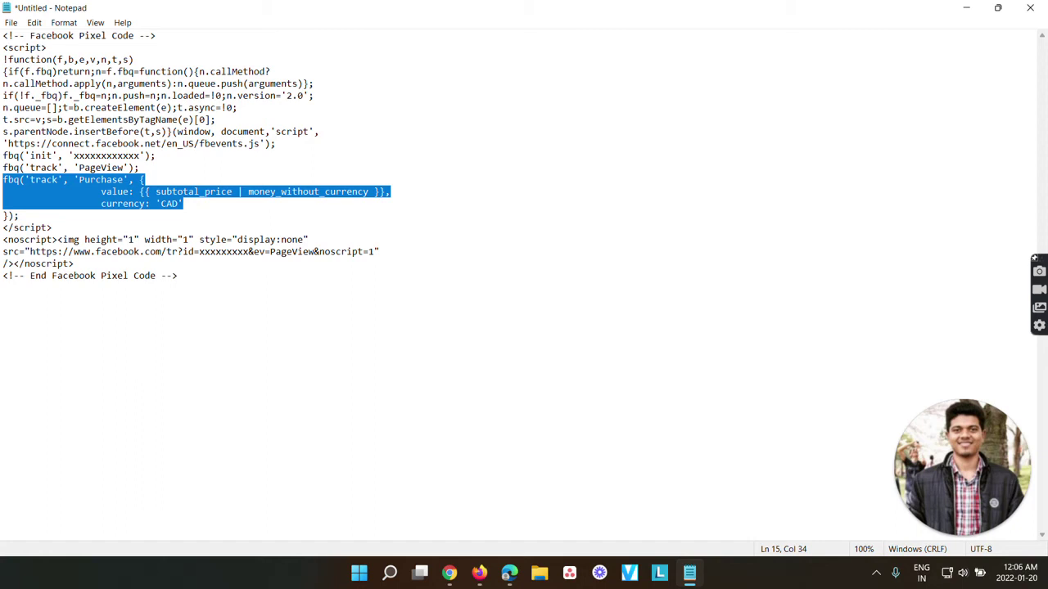
# Open the current theme's code editor from the Online Store themes
pyautogui.click(965, 7)
pyautogui.click(53, 538)
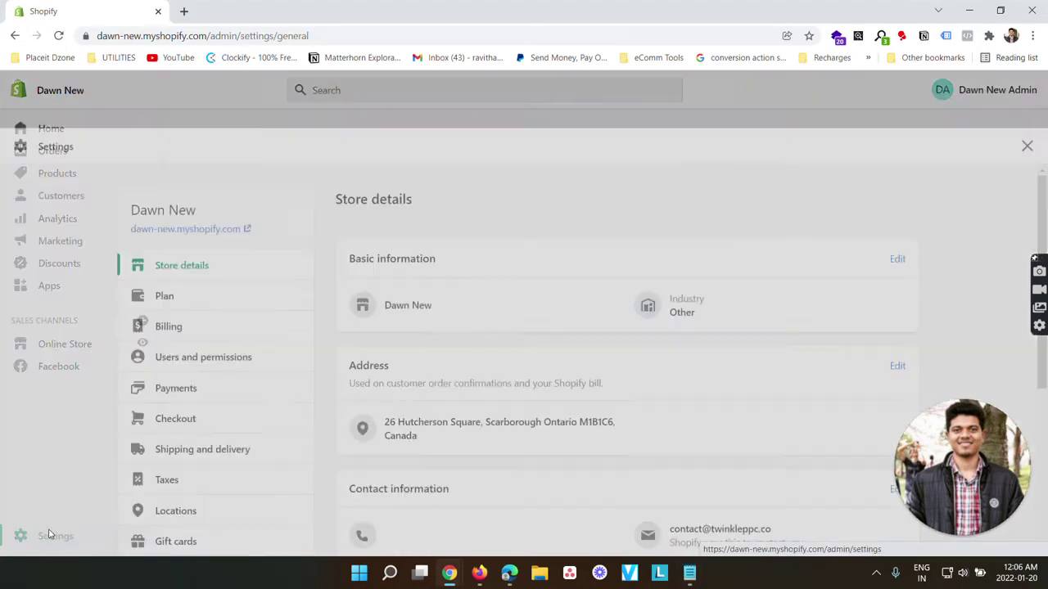
pyautogui.click(1027, 89)
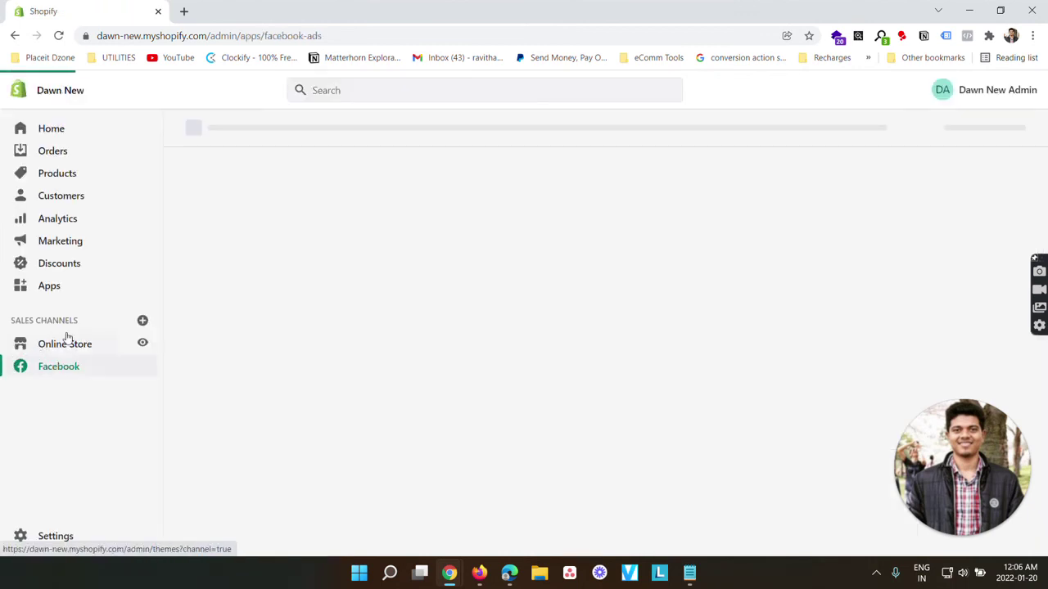
pyautogui.click(61, 344)
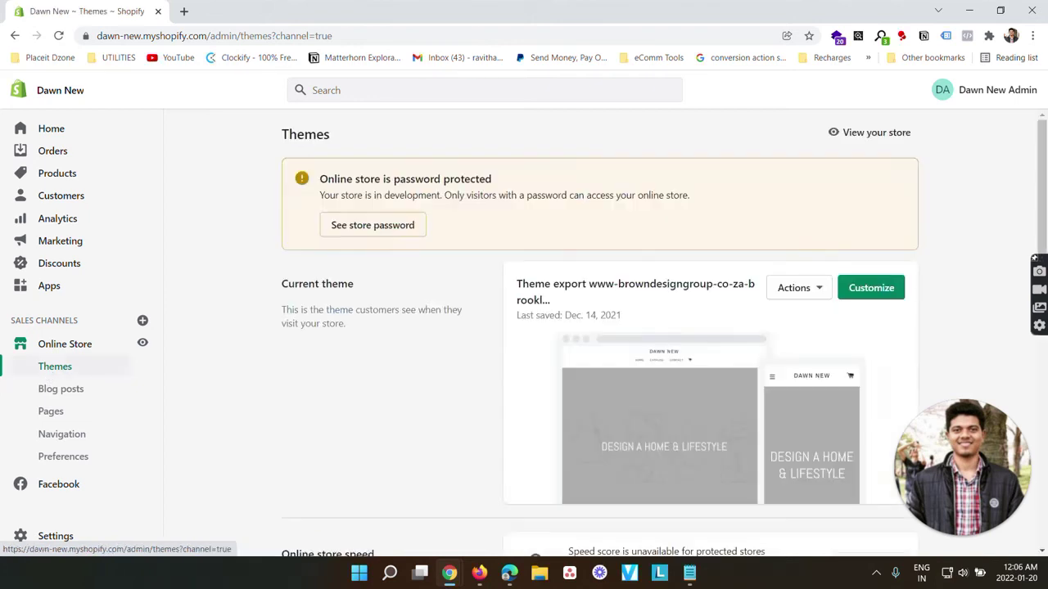
pyautogui.click(800, 288)
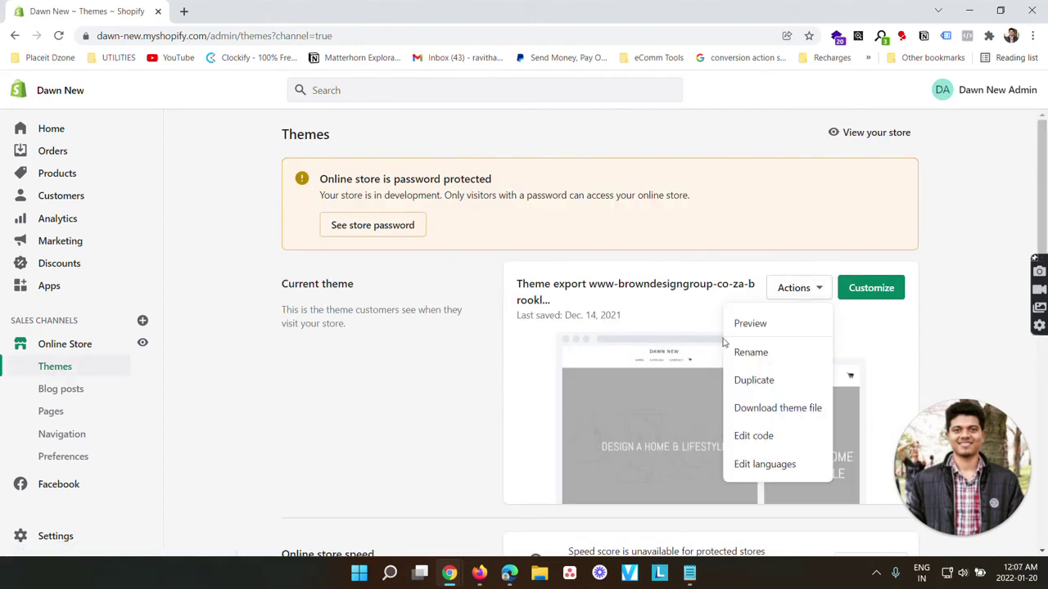
pyautogui.click(758, 436)
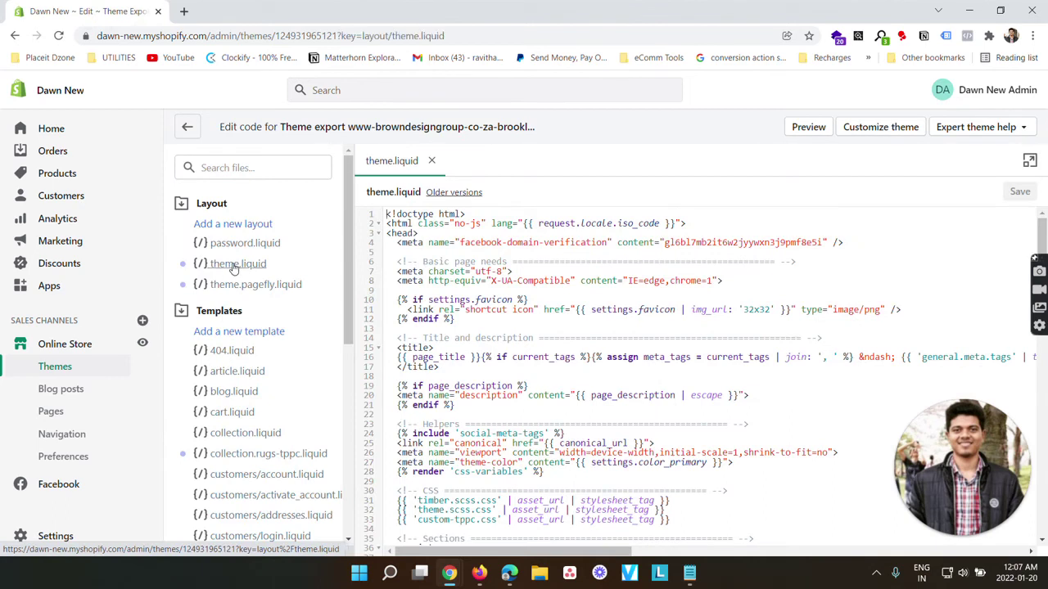
# Paste the Facebook Pixel code on a new line after <head> in theme.liquid and save
pyautogui.press('Return')
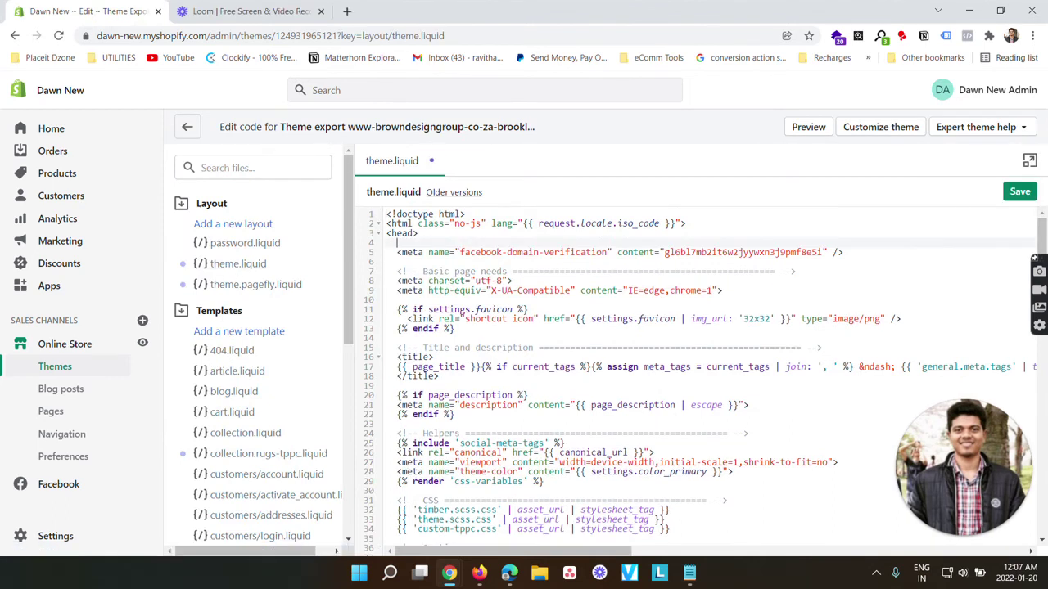
pyautogui.hotkey('ctrl', 'v')
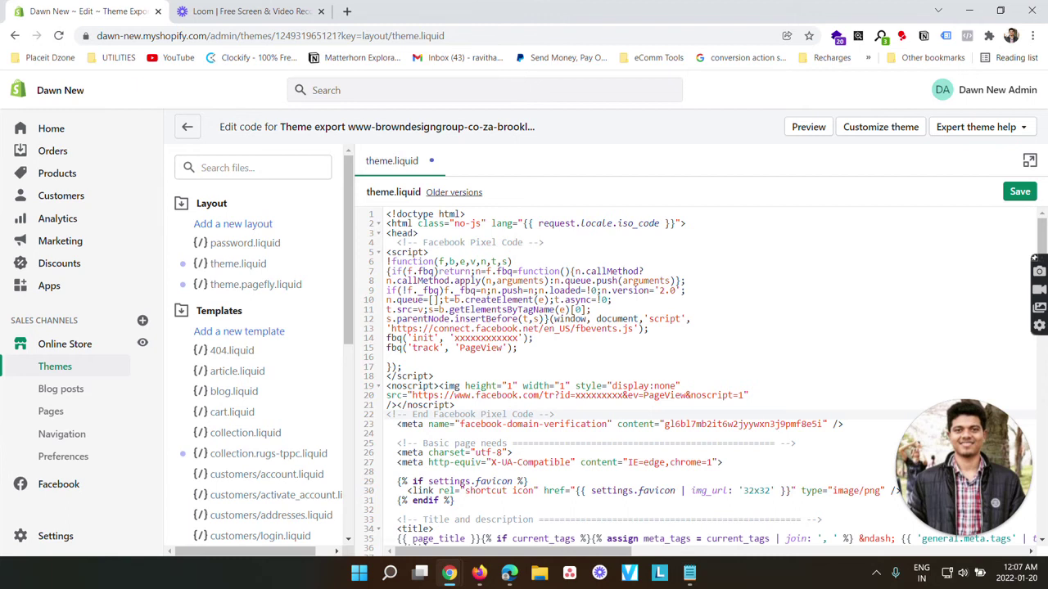
pyautogui.click(1019, 192)
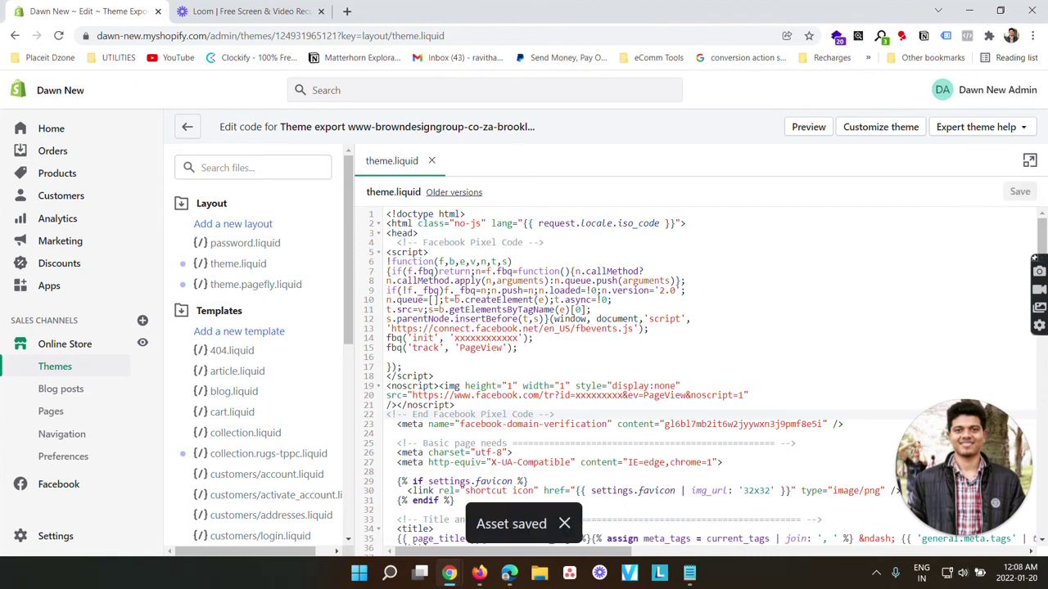
# Open Settings > Checkout and put the cursor in the Order status page additional scripts box
pyautogui.click(55, 540)
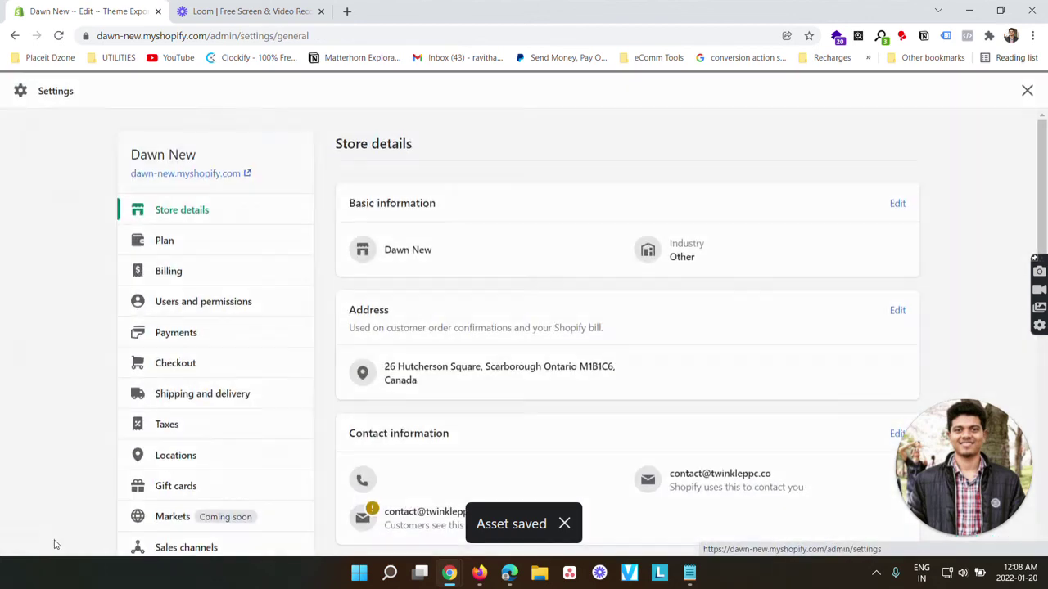
pyautogui.click(159, 363)
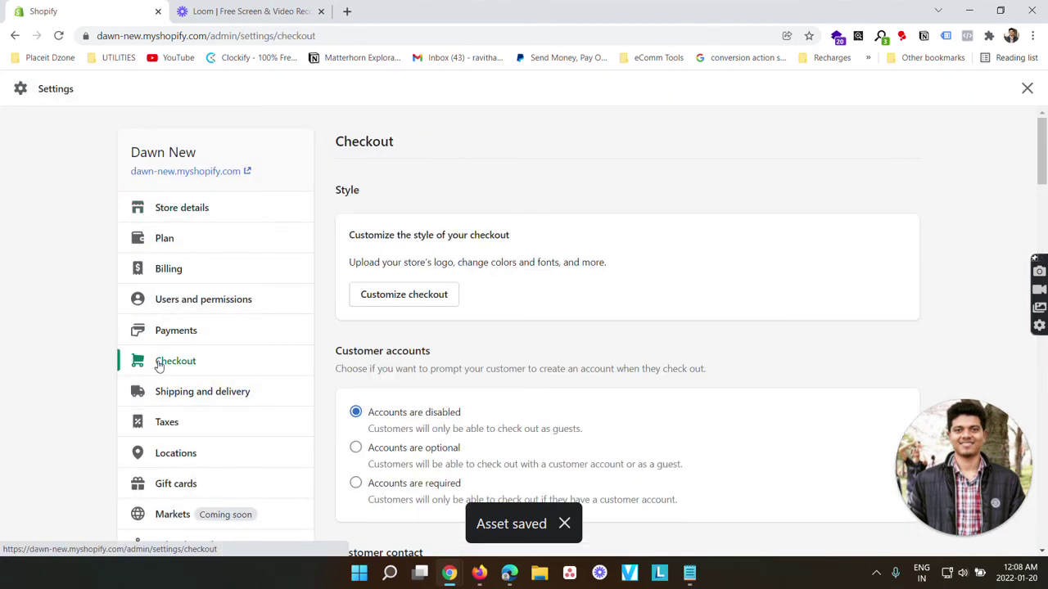
pyautogui.scroll(-15, 557, 311)
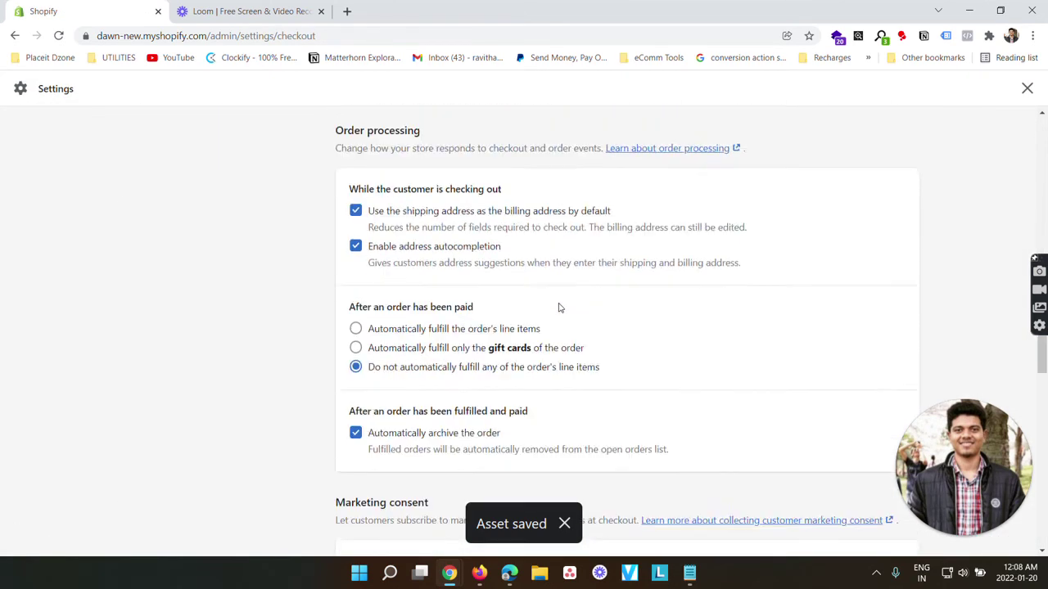
pyautogui.scroll(-15, 558, 308)
pyautogui.scroll(4, 559, 327)
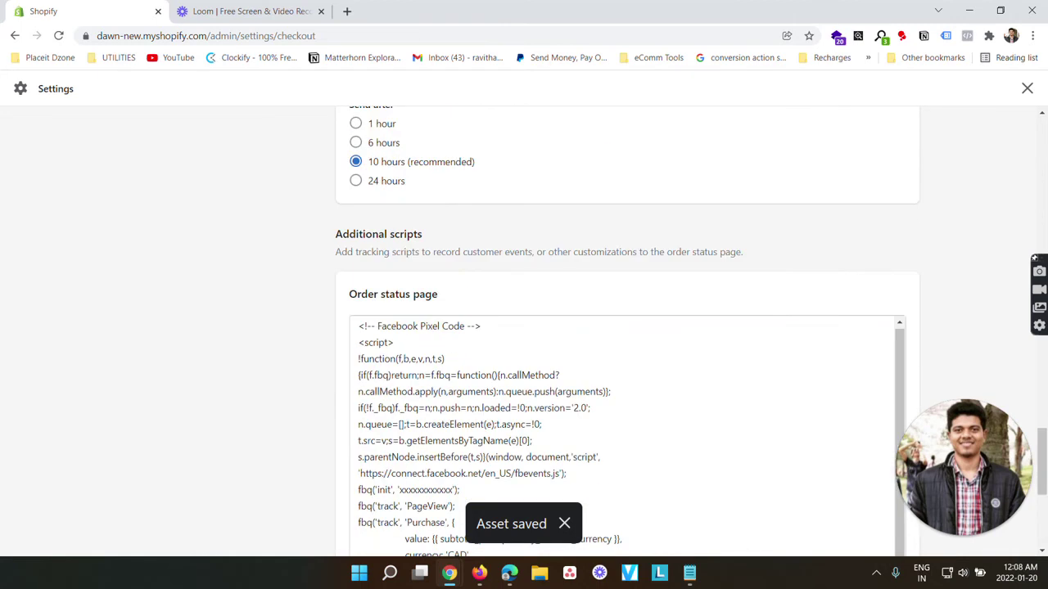
pyautogui.scroll(-3, 371, 155)
pyautogui.scroll(1, 371, 156)
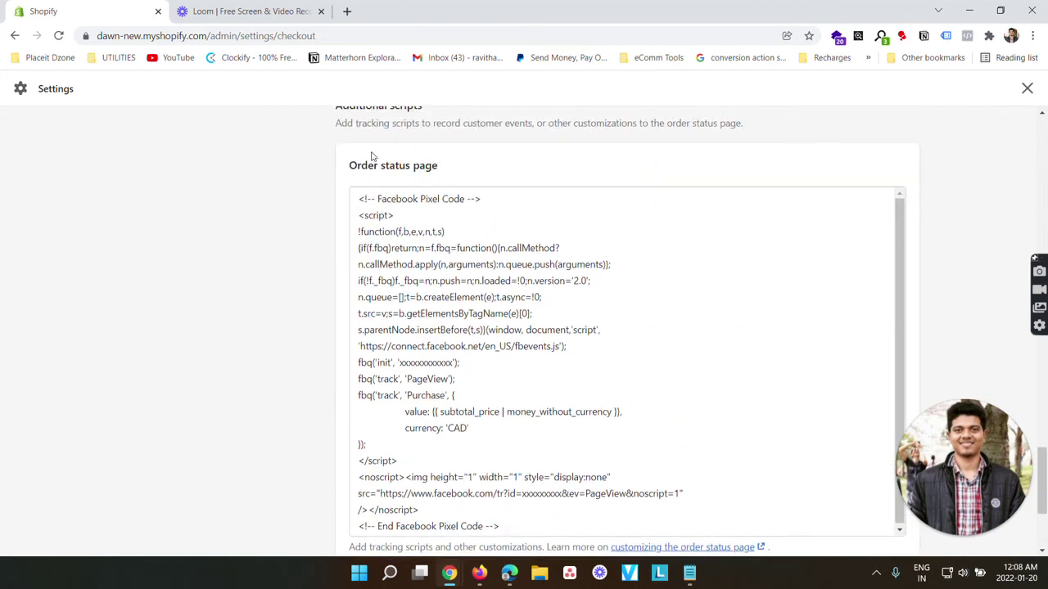
pyautogui.scroll(2, 371, 155)
pyautogui.scroll(-1, 358, 327)
pyautogui.click(357, 260)
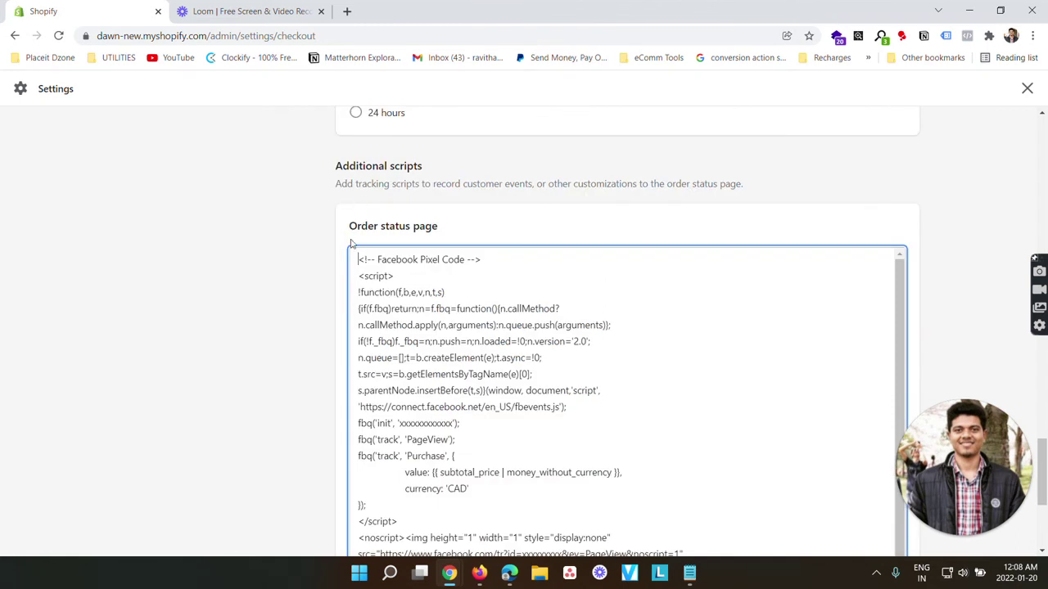
# Select the entire Facebook Pixel code in Notepad, including its Purchase event lines
pyautogui.hotkey('alt', 'Tab')
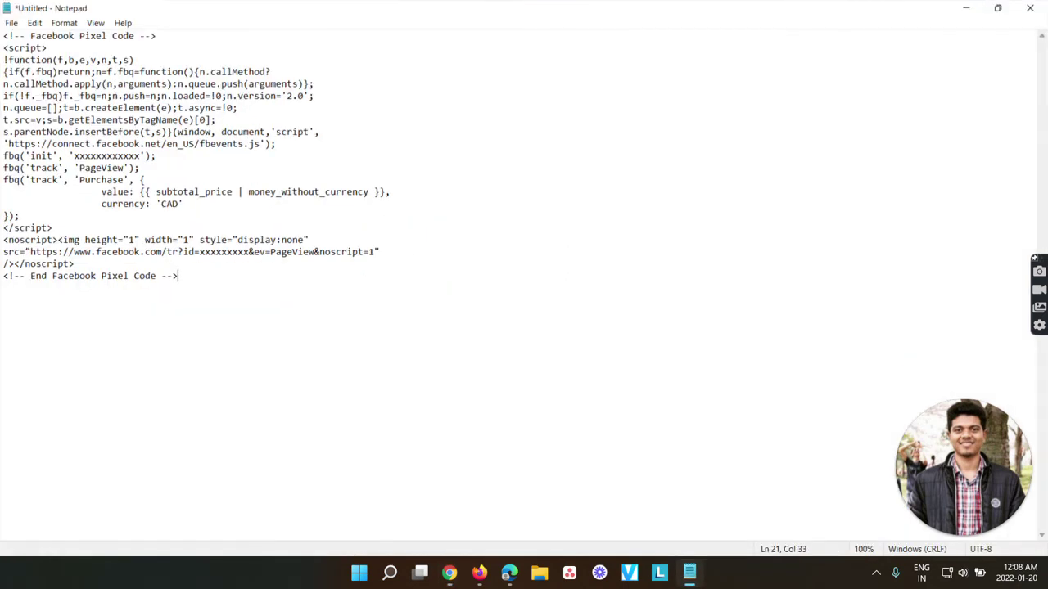
pyautogui.moveTo(183, 203); pyautogui.dragTo(3, 179)
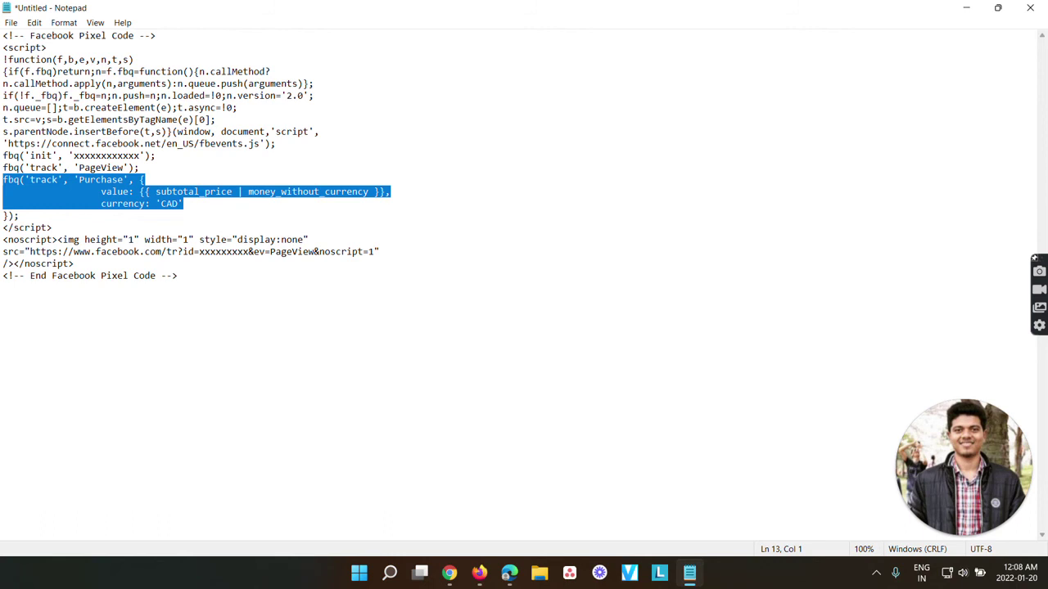
pyautogui.hotkey('ctrl', 'a')
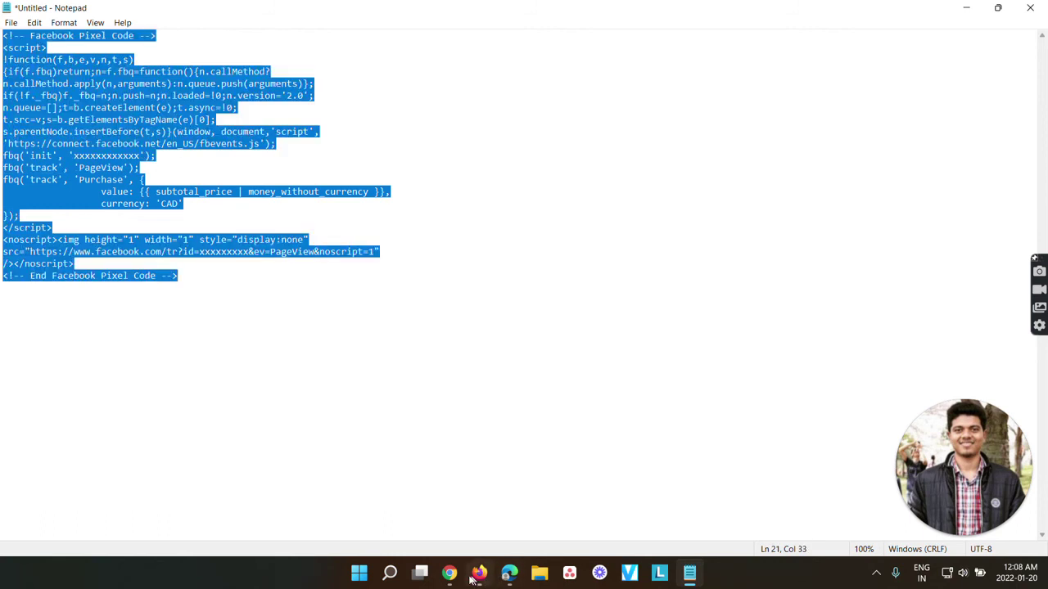
# Save the checkout settings, then highlight the PageView line and the CAD Purchase event lines
pyautogui.moveTo(449, 573)
pyautogui.click(533, 501)
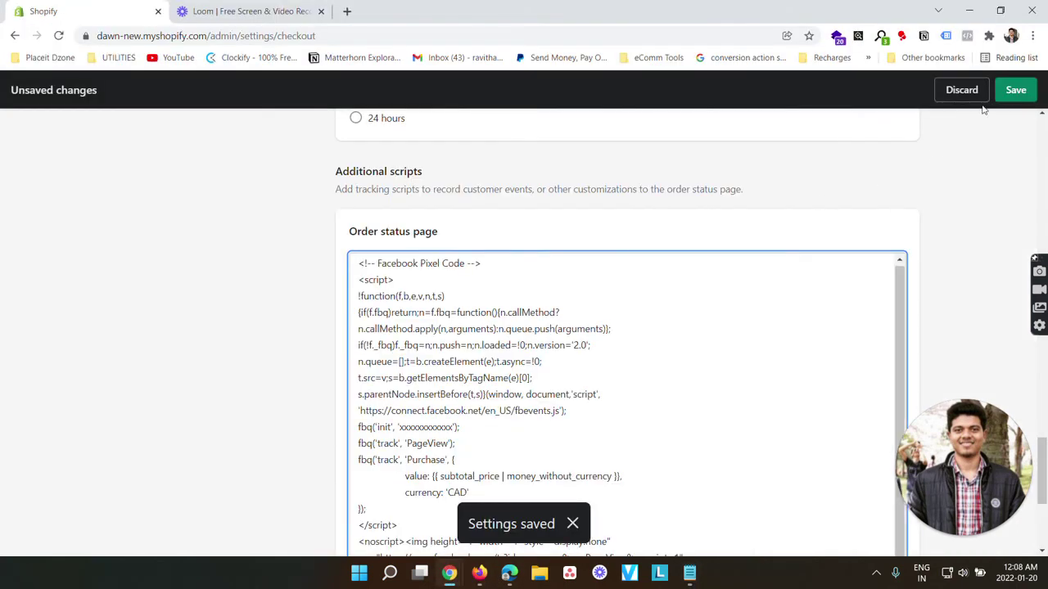
pyautogui.click(1015, 90)
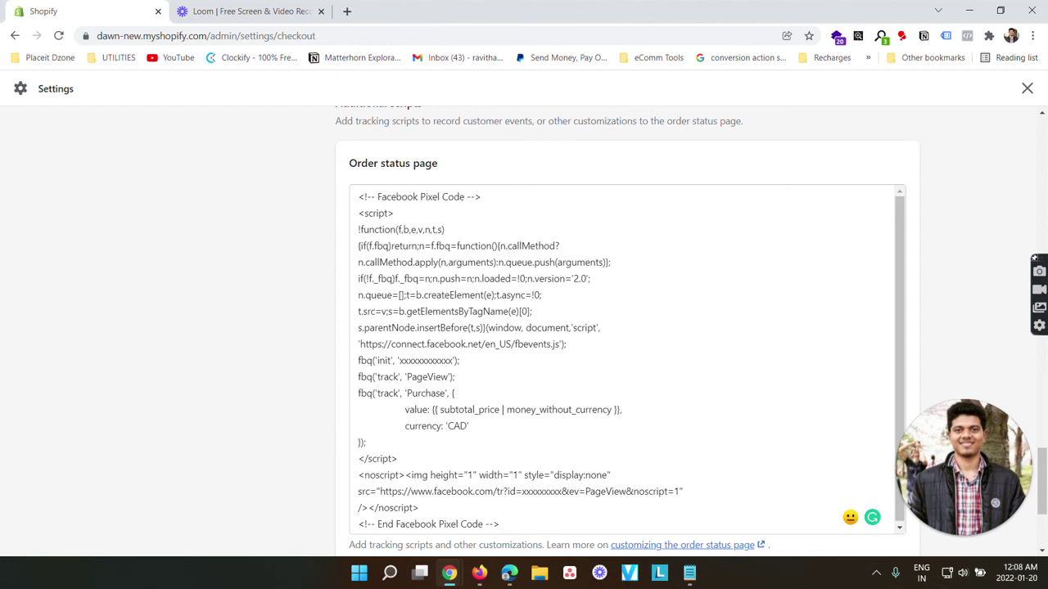
pyautogui.moveTo(456, 376); pyautogui.dragTo(358, 376)
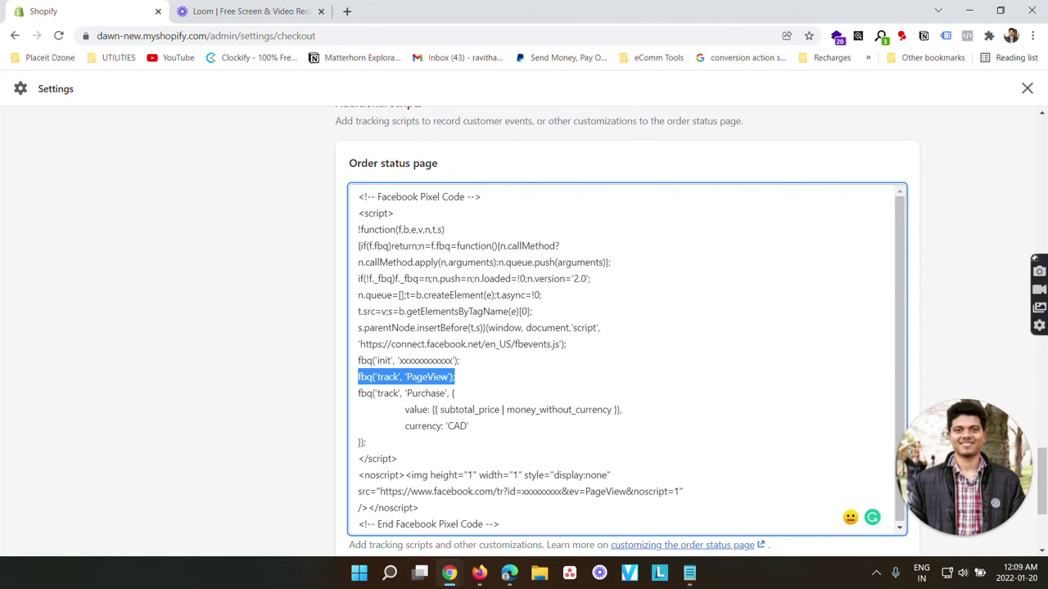
pyautogui.moveTo(468, 425); pyautogui.dragTo(352, 397)
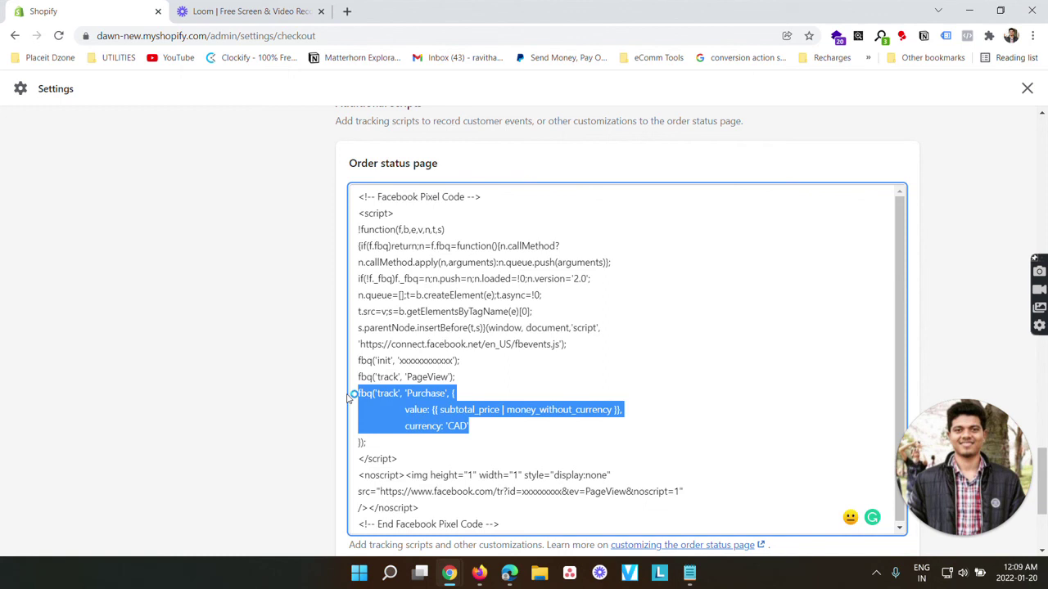